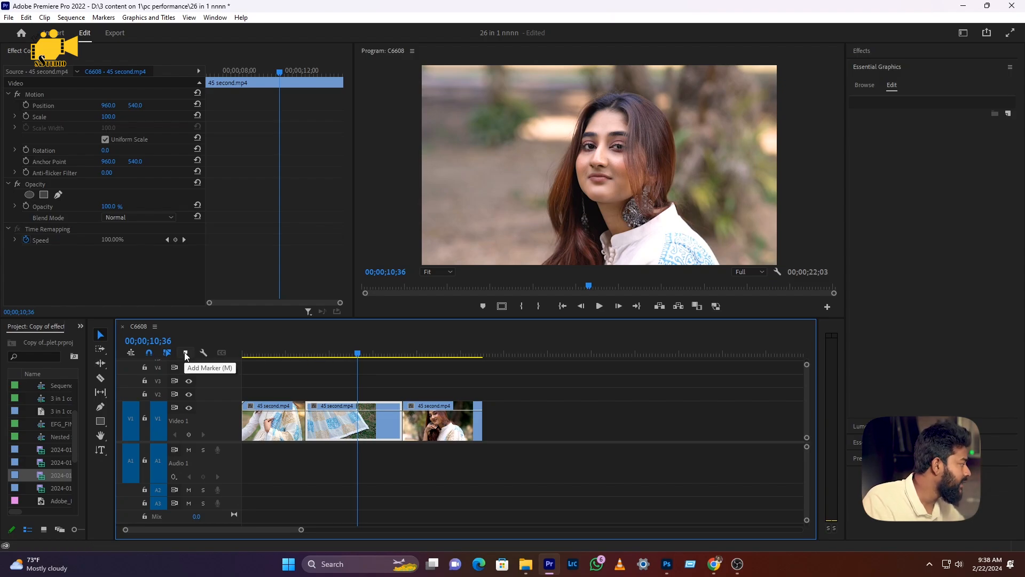
# Mark the middle 45 second.mp4 clip at 00;00;10;36 and play back through the marked point
pyautogui.scroll(5, 350, 454)
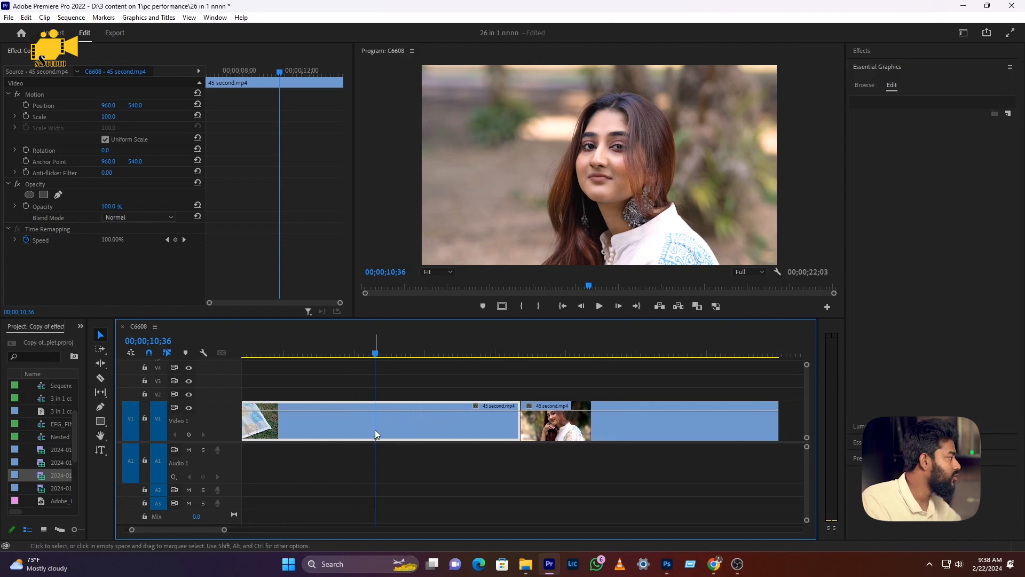
pyautogui.moveTo(372, 352); pyautogui.dragTo(362, 353)
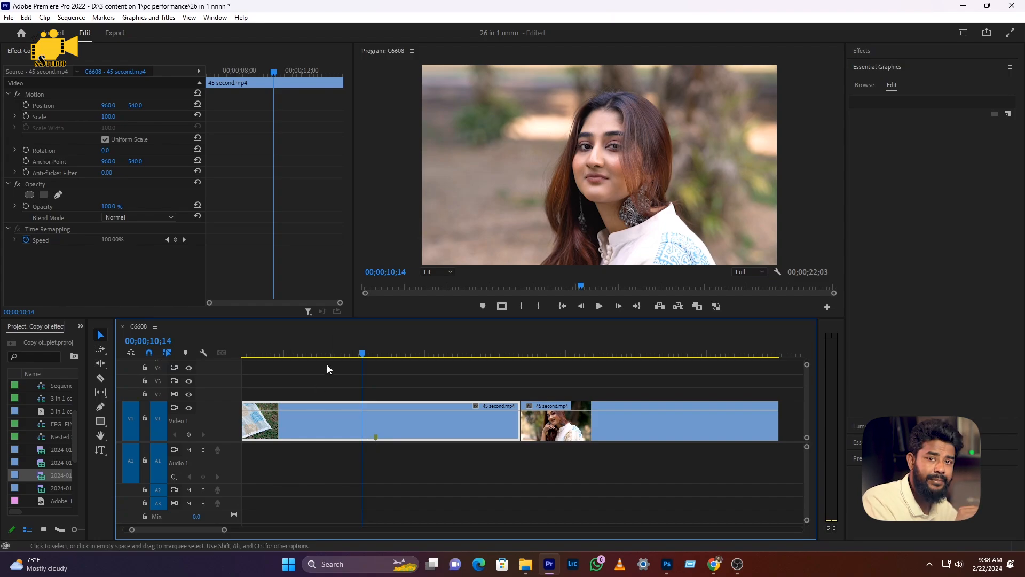
pyautogui.press('space')
pyautogui.press('space')
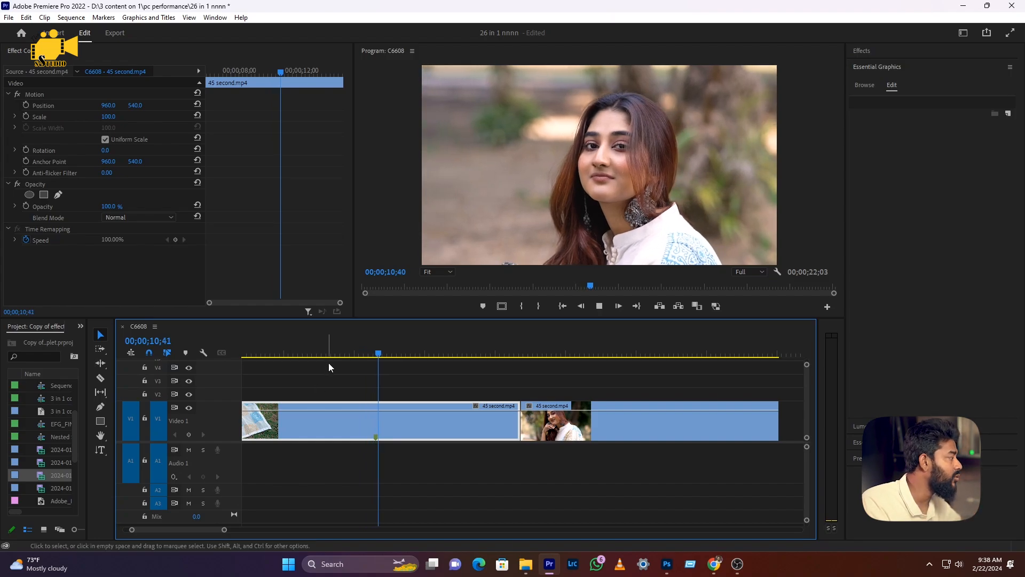
pyautogui.moveTo(380, 353); pyautogui.dragTo(378, 357)
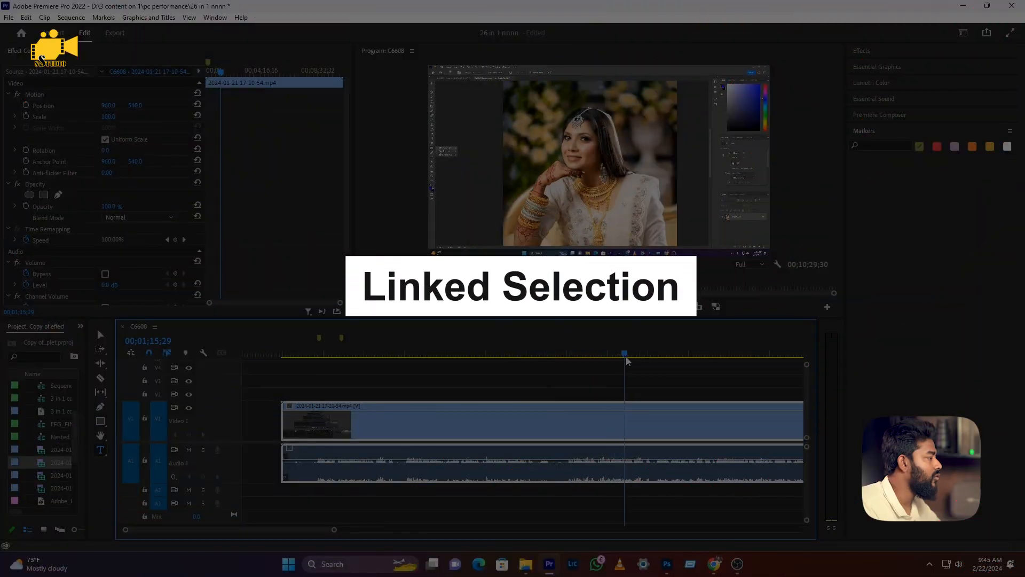
# With linked selection on, move the video and audio together so the clip starts at the playhead, 00;01;15;29
pyautogui.press('-')
pyautogui.click(398, 491)
pyautogui.click(405, 429)
pyautogui.click(407, 490)
pyautogui.click(416, 431)
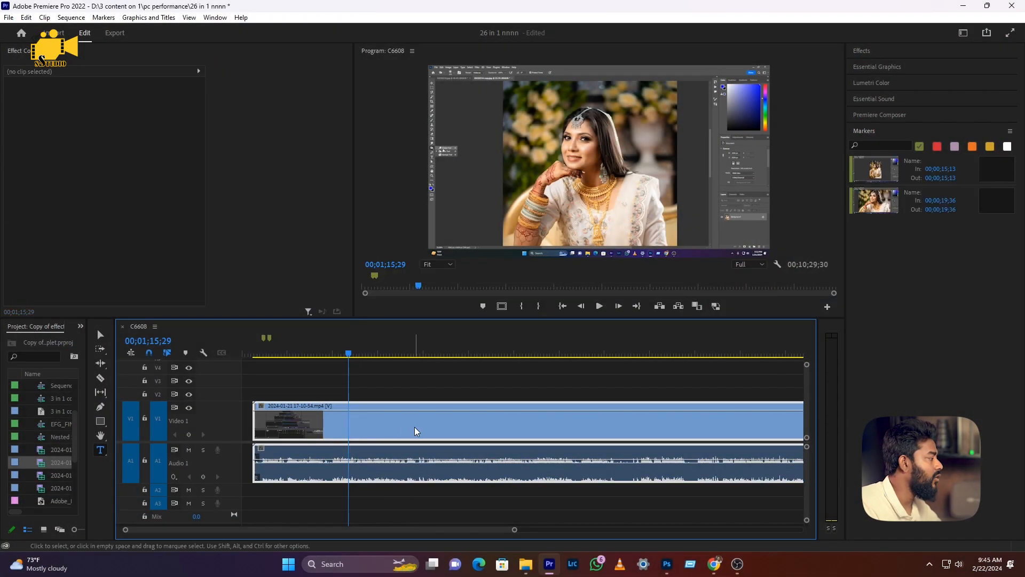
pyautogui.click(421, 489)
pyautogui.moveTo(400, 432); pyautogui.dragTo(640, 421)
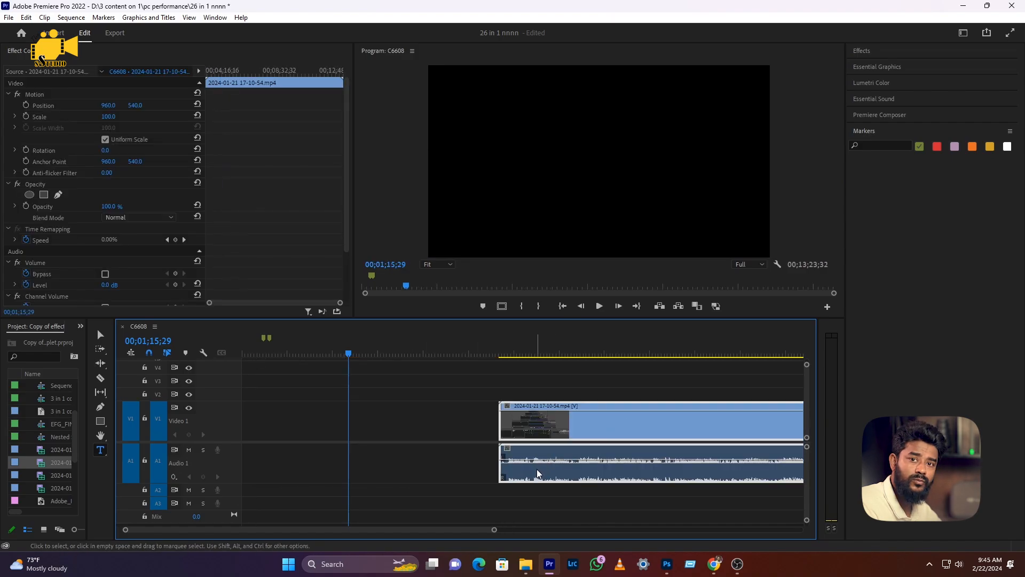
pyautogui.moveTo(539, 474); pyautogui.dragTo(397, 481)
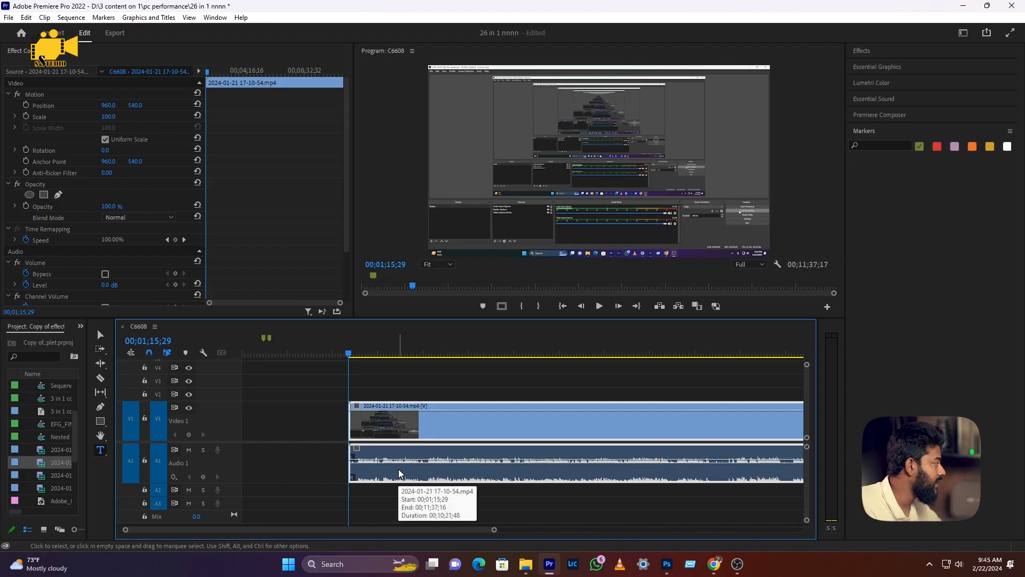
# Turn off linked selection and move the clip's video and audio earlier, one separately from the other
pyautogui.click(167, 352)
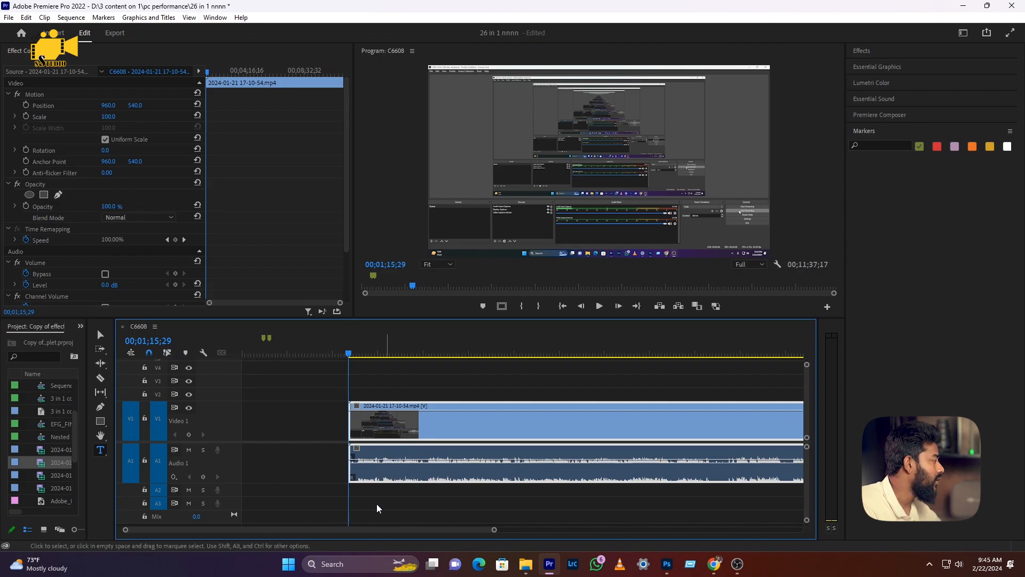
pyautogui.click(403, 494)
pyautogui.moveTo(388, 433); pyautogui.dragTo(347, 431)
pyautogui.moveTo(347, 431)
pyautogui.mouseDown()
pyautogui.moveTo(467, 420)
pyautogui.moveTo(343, 427)
pyautogui.mouseUp()
pyautogui.moveTo(373, 475); pyautogui.dragTo(335, 468)
# Turn linked selection back on and move the clip's video and audio together to start after the playhead
pyautogui.scroll(-3, 362, 469)
pyautogui.moveTo(384, 383); pyautogui.dragTo(303, 479)
pyautogui.click(167, 354)
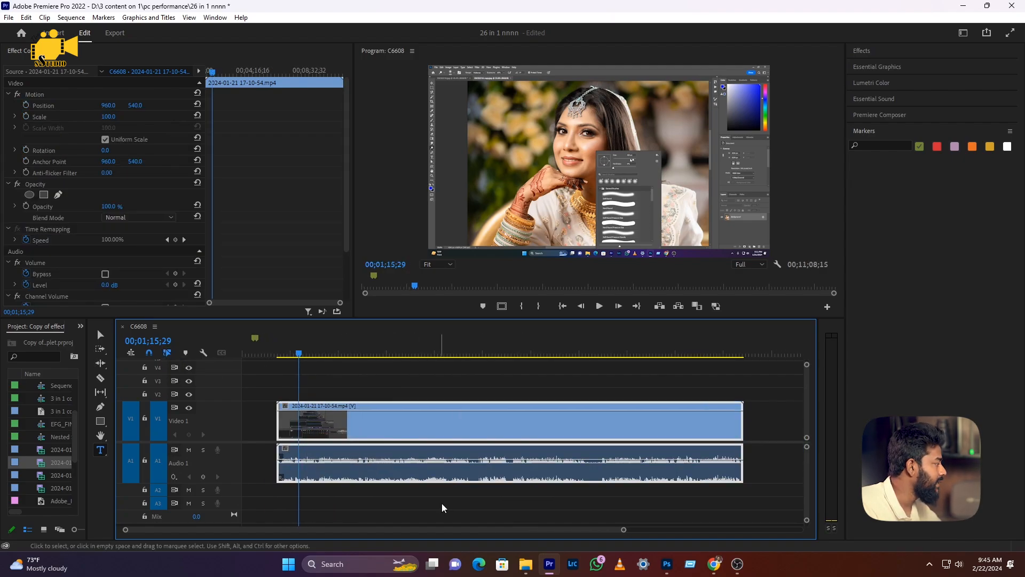
pyautogui.click(440, 506)
pyautogui.moveTo(389, 473); pyautogui.dragTo(401, 435)
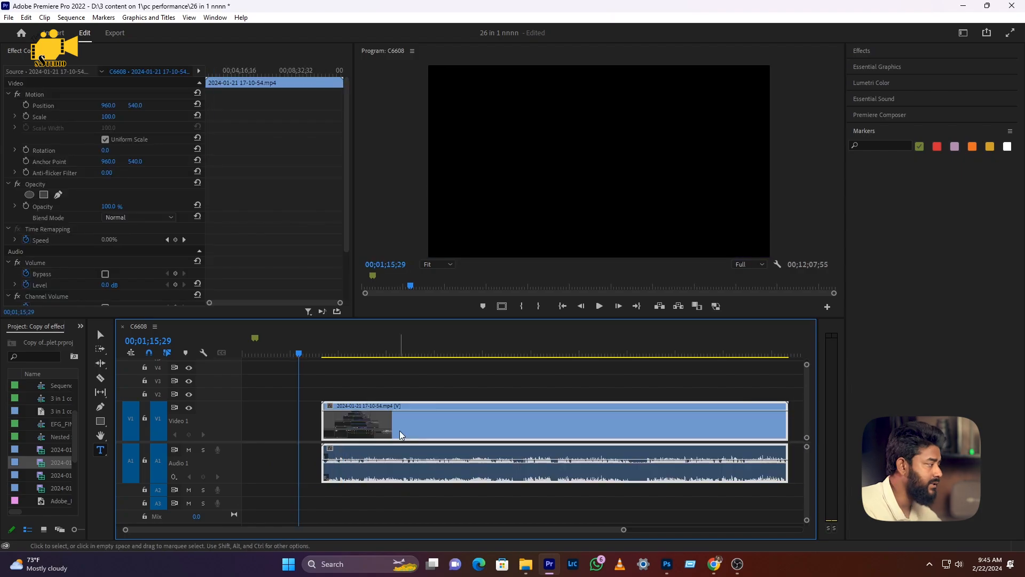
# Unlink the clip's audio from its video, try deleting the audio alone, and undo the deletion
pyautogui.rightClick(402, 435)
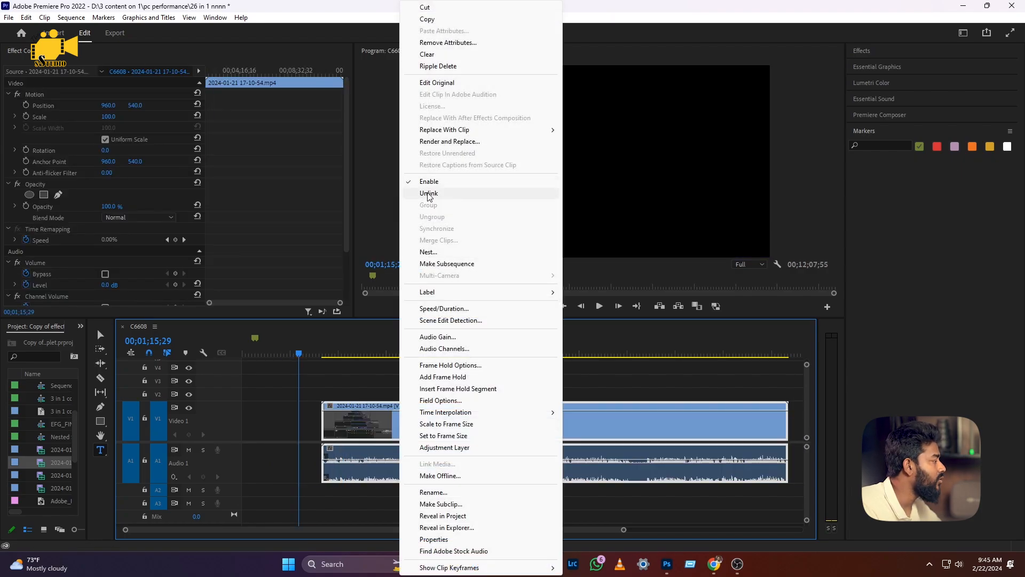
pyautogui.click(427, 193)
pyautogui.click(392, 477)
pyautogui.press('Delete')
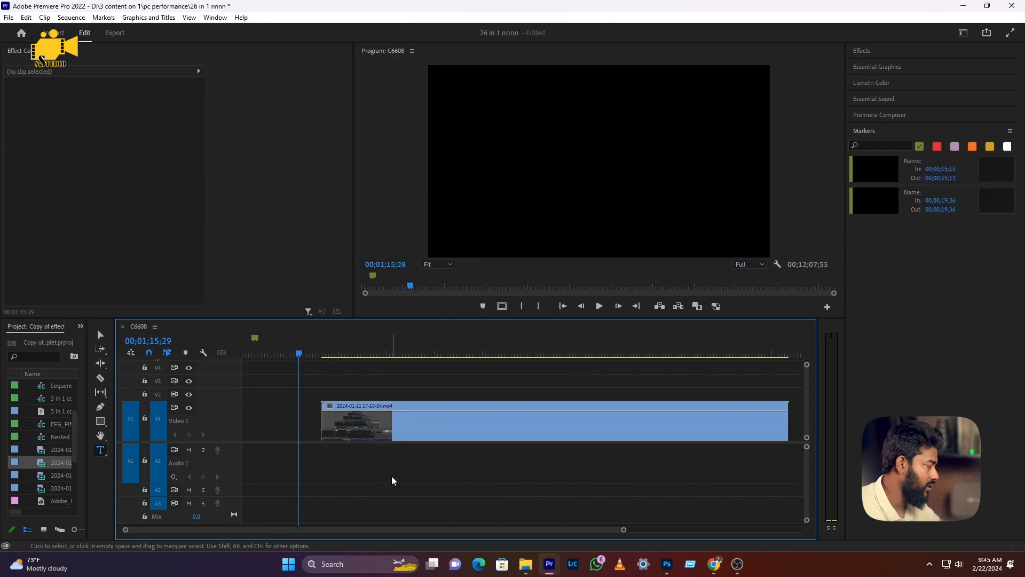
pyautogui.hotkey('ctrl', 'z')
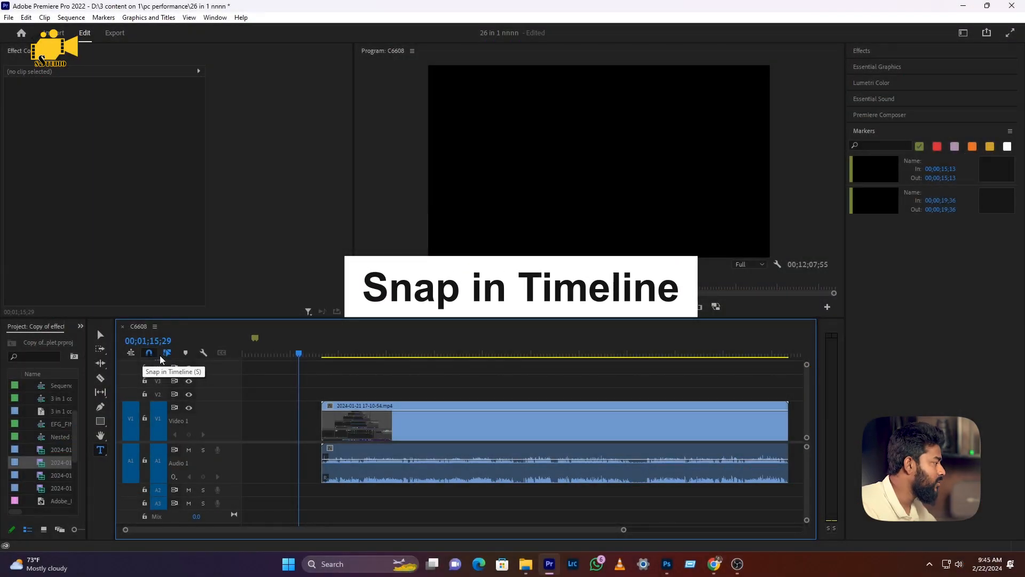
# Cut the video and its audio at two points to make three segments
pyautogui.click(521, 423)
pyautogui.click(689, 419)
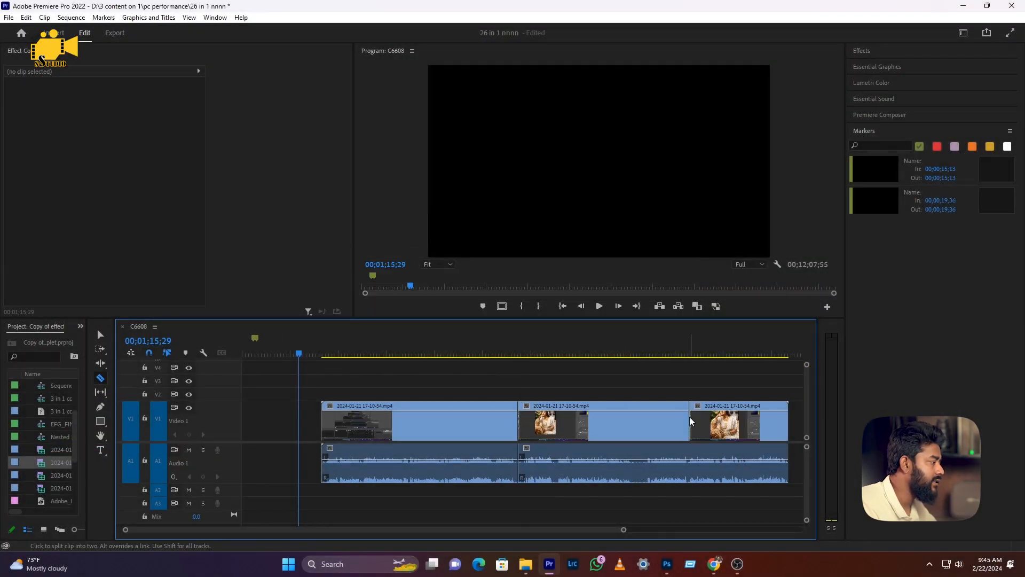
pyautogui.press('v')
# Move the video and audio of the first and second segments earlier, leaving gaps between all three segments
pyautogui.moveTo(479, 378); pyautogui.dragTo(415, 504)
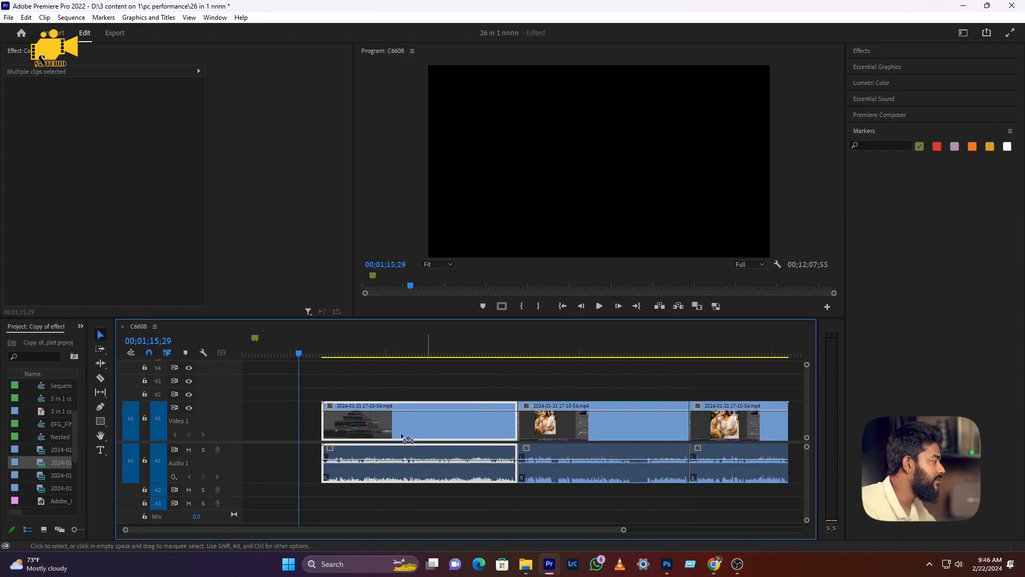
pyautogui.moveTo(429, 432); pyautogui.dragTo(375, 431)
pyautogui.moveTo(586, 363); pyautogui.dragTo(589, 467)
pyautogui.moveTo(593, 428); pyautogui.dragTo(573, 430)
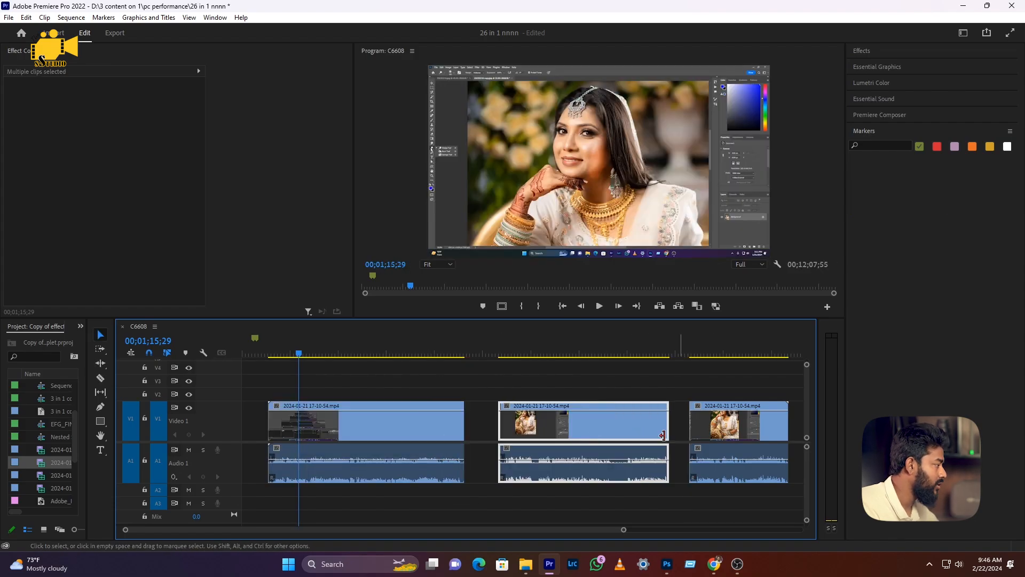
# Snap the second segment to the end of the first, and the third segment's video and audio to the second
pyautogui.scroll(-1, 567, 466)
pyautogui.scroll(-1, 567, 466)
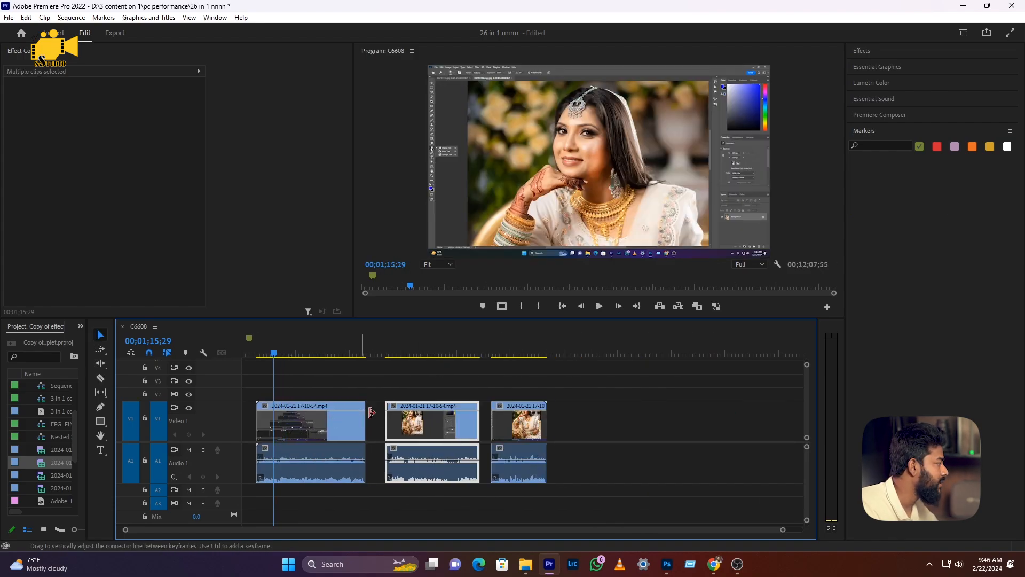
pyautogui.moveTo(430, 438)
pyautogui.mouseDown()
pyautogui.moveTo(420, 436)
pyautogui.moveTo(441, 437)
pyautogui.moveTo(410, 437)
pyautogui.mouseUp()
pyautogui.moveTo(512, 427); pyautogui.dragTo(482, 428)
pyautogui.moveTo(514, 473); pyautogui.dragTo(482, 473)
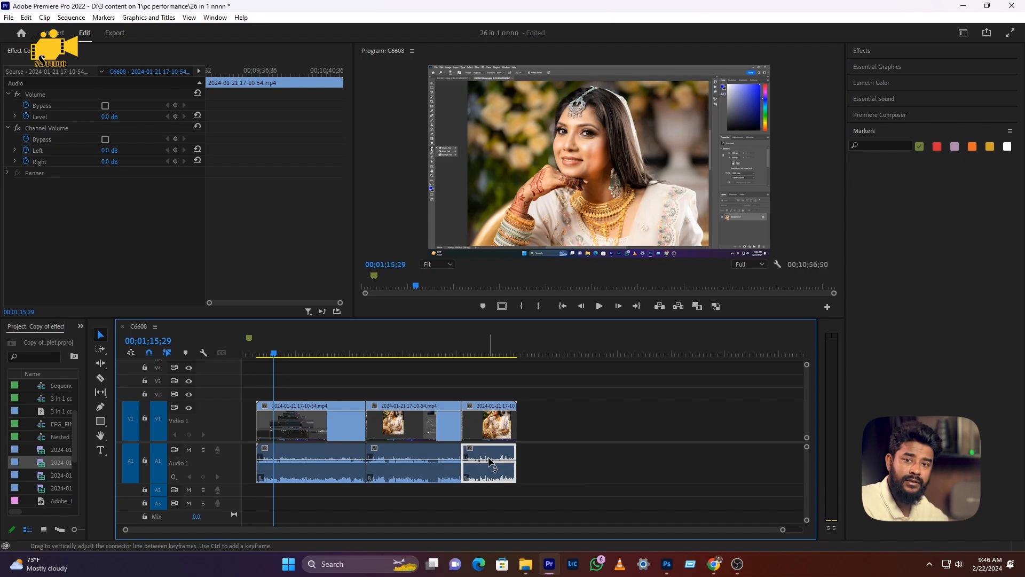
# Turn off snapping and move the third video segment away from the second and back near its end
pyautogui.click(149, 356)
pyautogui.moveTo(488, 422); pyautogui.dragTo(579, 424)
pyautogui.moveTo(578, 424); pyautogui.dragTo(496, 426)
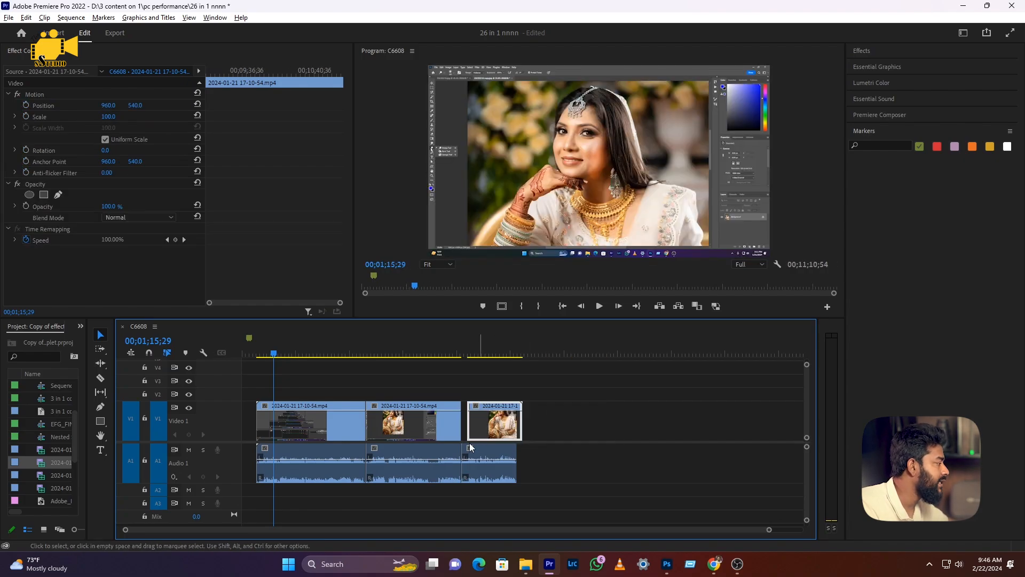
# Re-enable snapping and join the third video segment exactly to the end of the second
pyautogui.scroll(4, 468, 438)
pyautogui.scroll(3, 468, 438)
pyautogui.moveTo(581, 430); pyautogui.dragTo(547, 432)
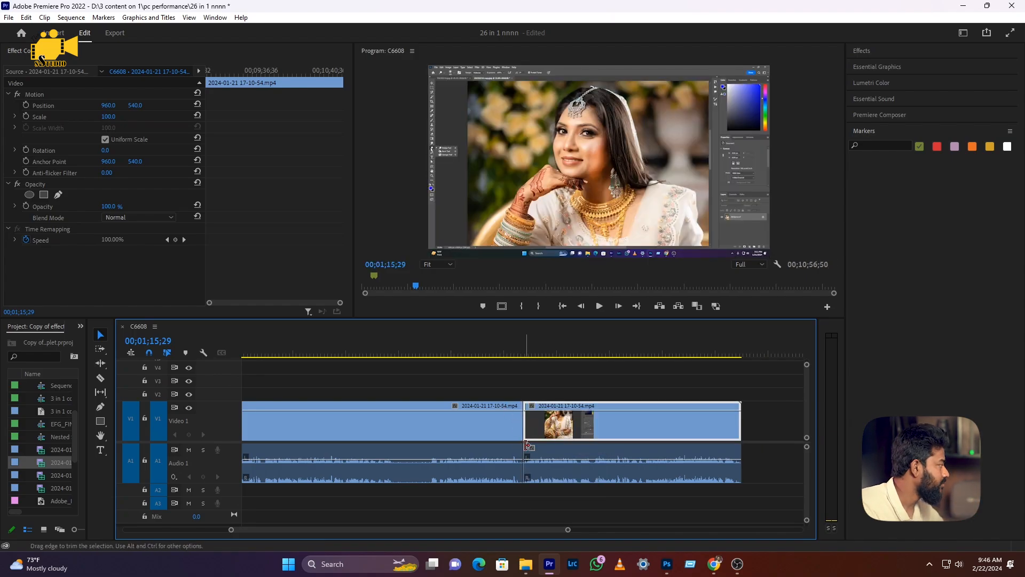
# Delete the gap before the first segment so the clips start at the beginning of the sequence
pyautogui.scroll(-1, 535, 475)
pyautogui.scroll(-3, 535, 475)
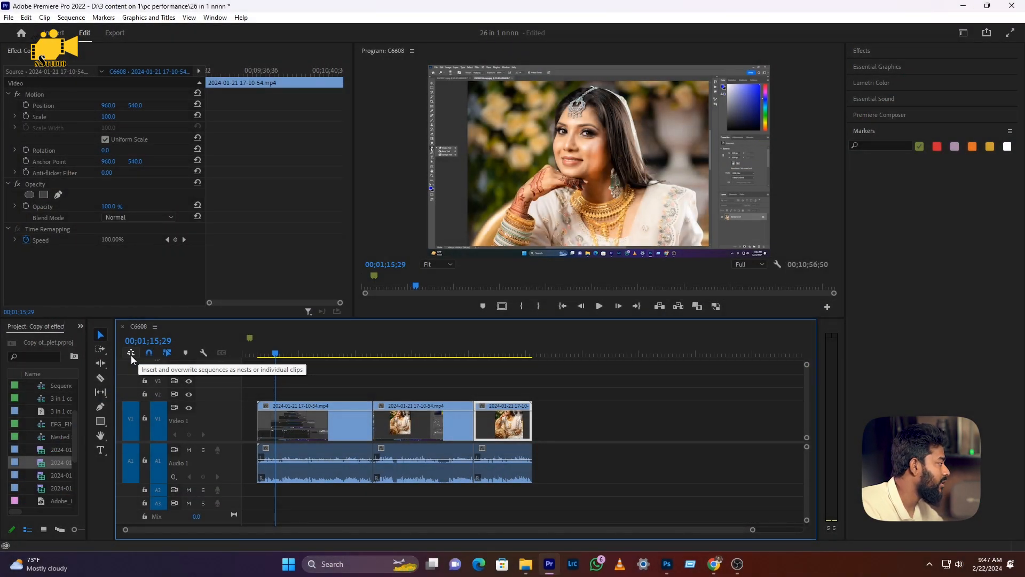
pyautogui.click(251, 424)
pyautogui.press('Delete')
pyautogui.scroll(1, 276, 441)
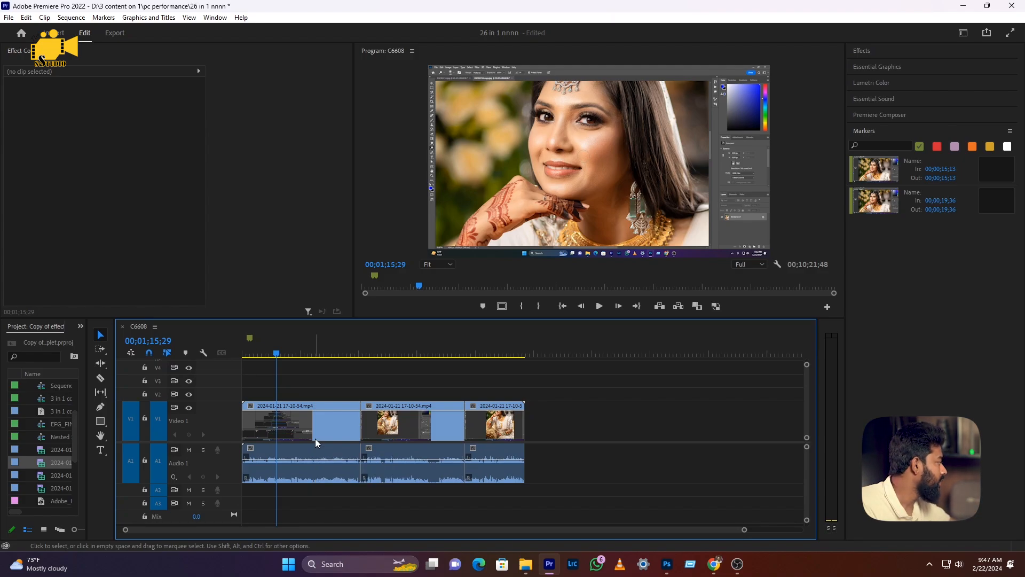
# Widen the project list and open the 3 in 1 colored sequence
pyautogui.click(49, 438)
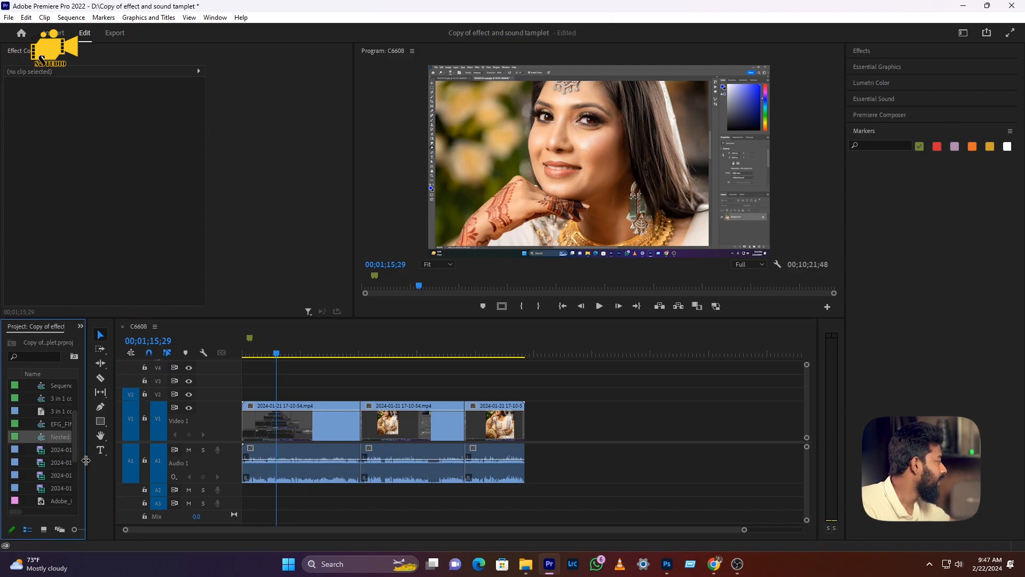
pyautogui.click(100, 450)
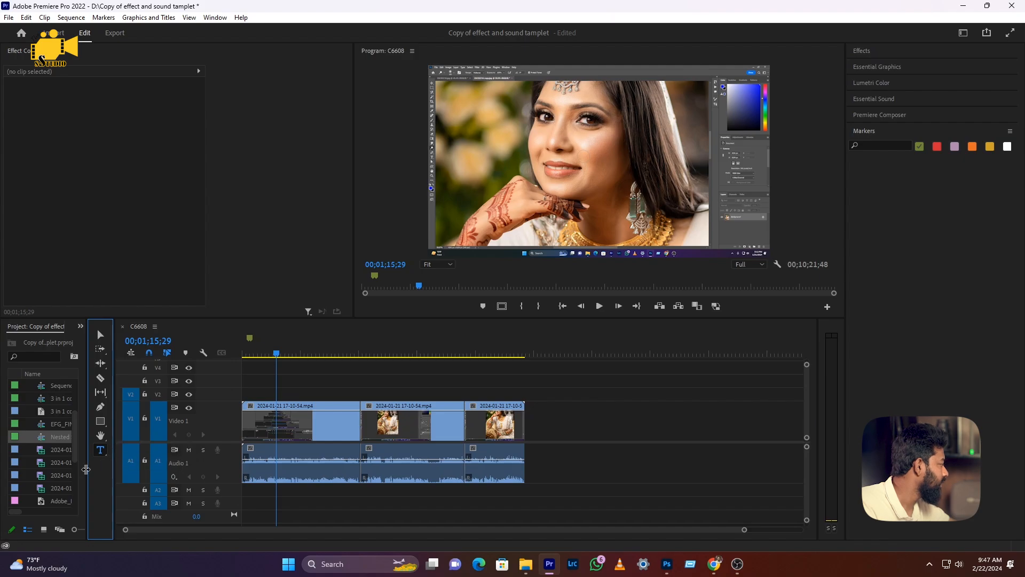
pyautogui.moveTo(87, 466); pyautogui.dragTo(226, 464)
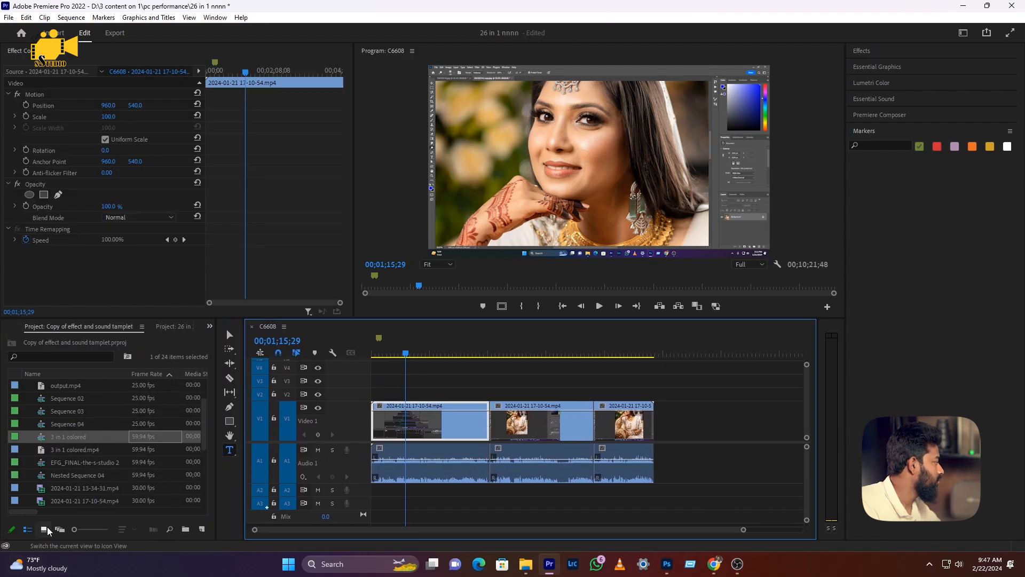
pyautogui.doubleClick(76, 438)
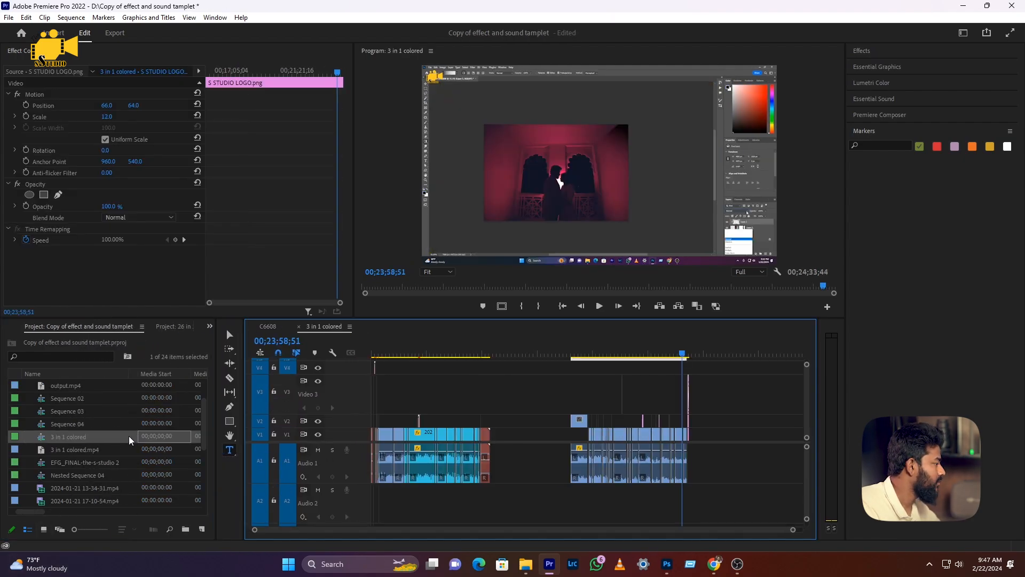
# Copy the later group of clips from 3 in 1 colored into C6608 after its last clip, and delete the pasted clips again
pyautogui.click(517, 468)
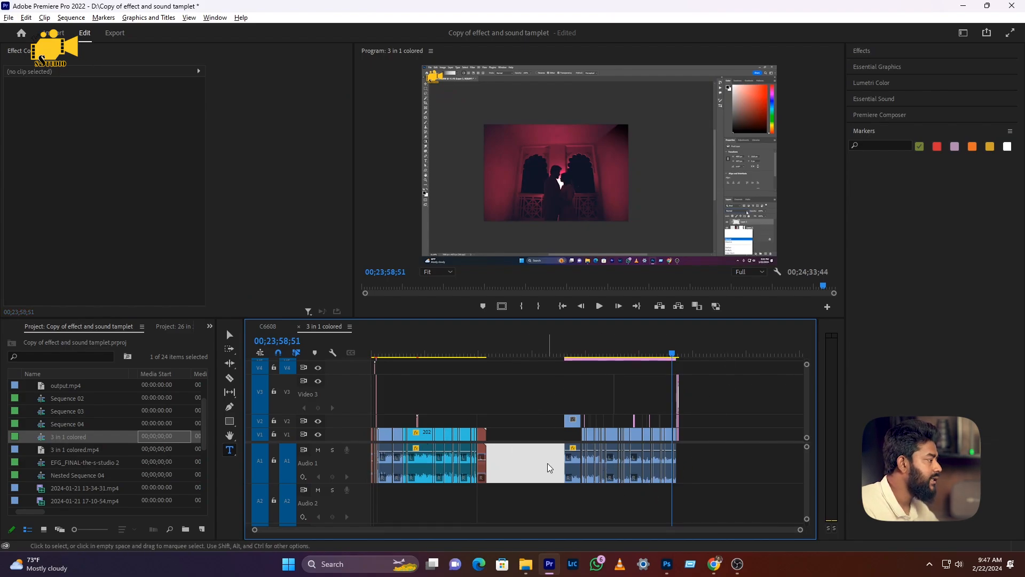
pyautogui.scroll(3, 547, 470)
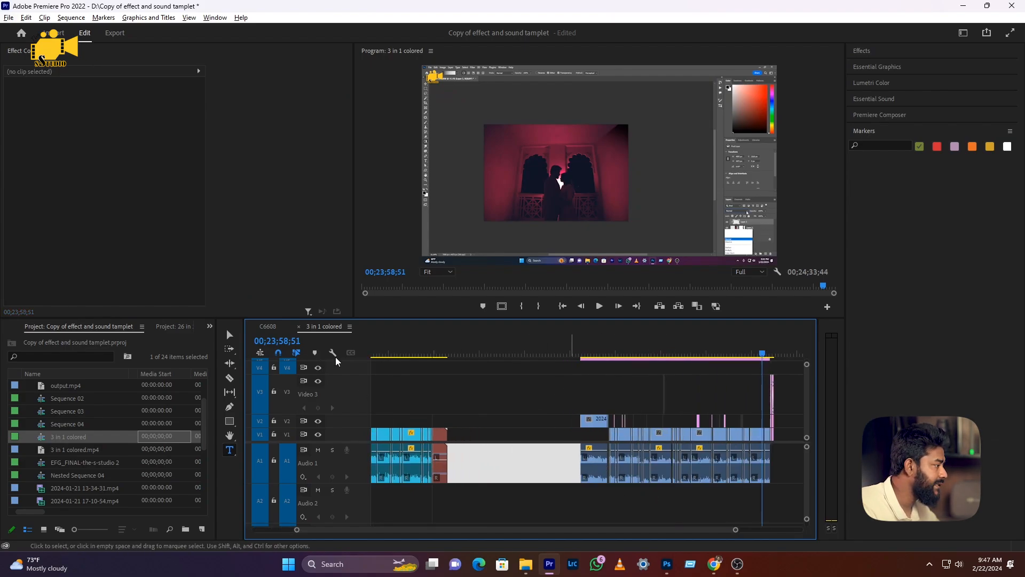
pyautogui.click(263, 328)
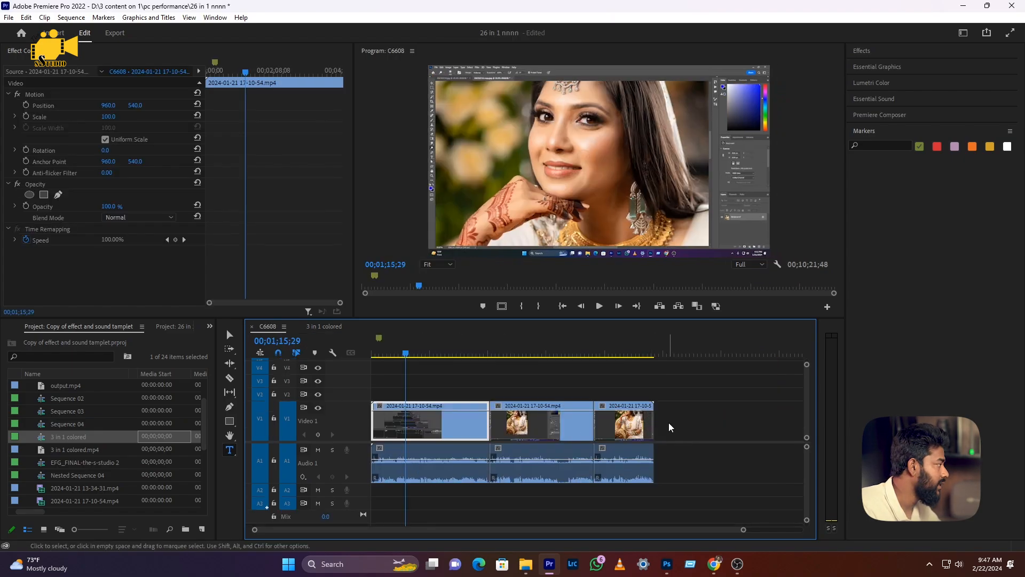
pyautogui.click(332, 326)
pyautogui.moveTo(795, 491); pyautogui.dragTo(489, 347)
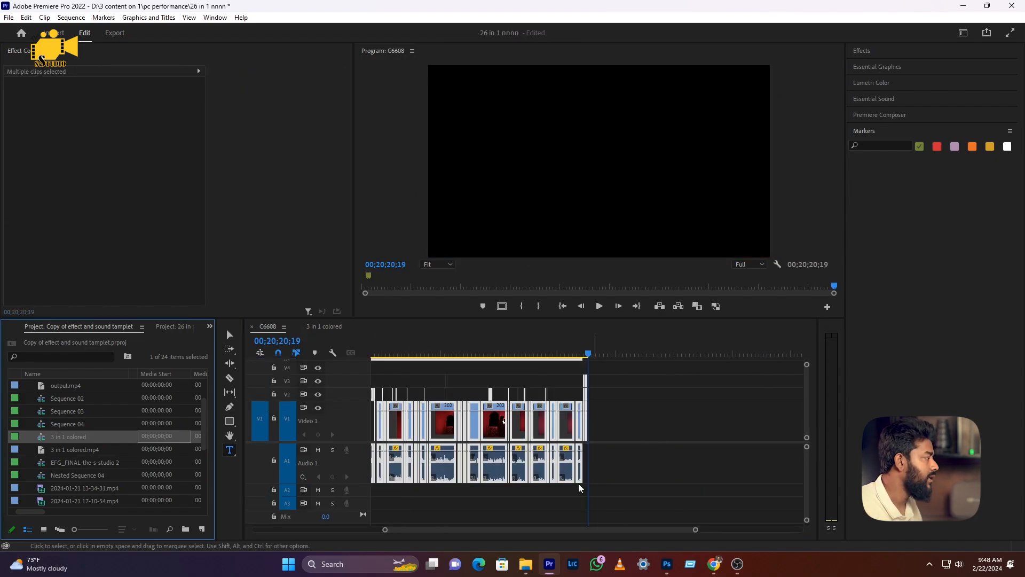
pyautogui.scroll(-3, 516, 489)
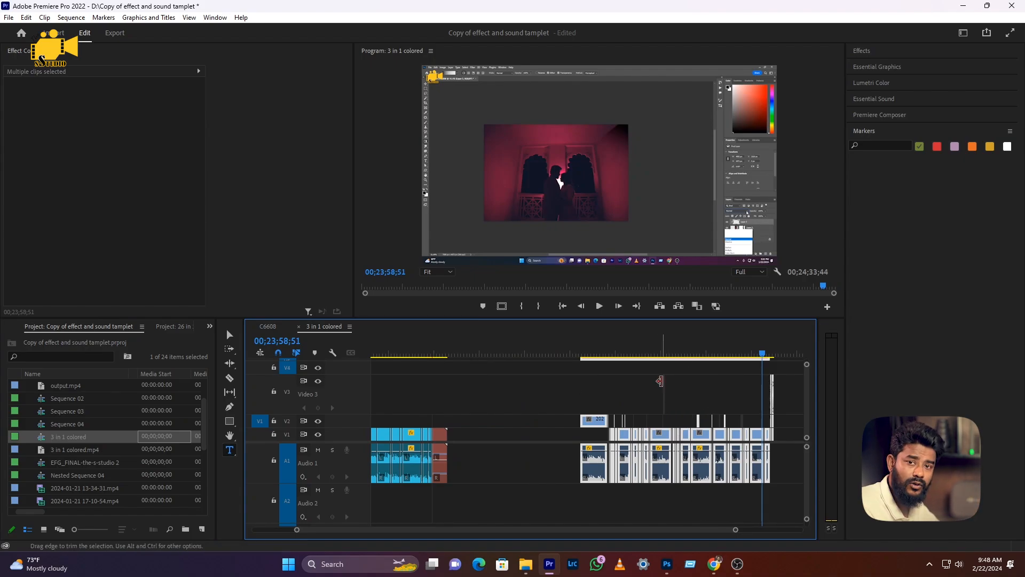
pyautogui.click(273, 327)
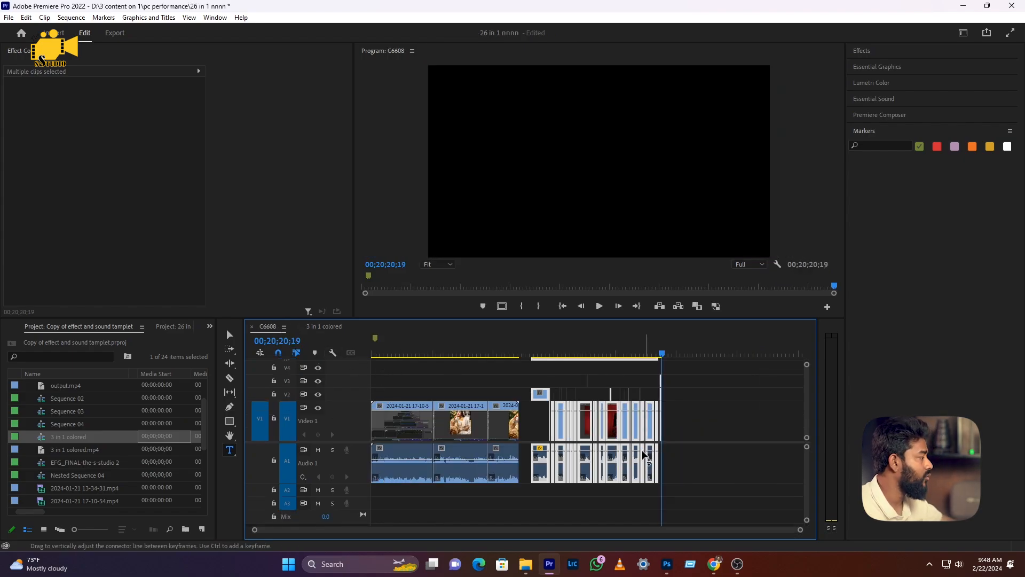
pyautogui.press('Delete')
# Insert the 3 in 1 colored sequence into C6608 after its existing clips as individual clips
pyautogui.click(63, 441)
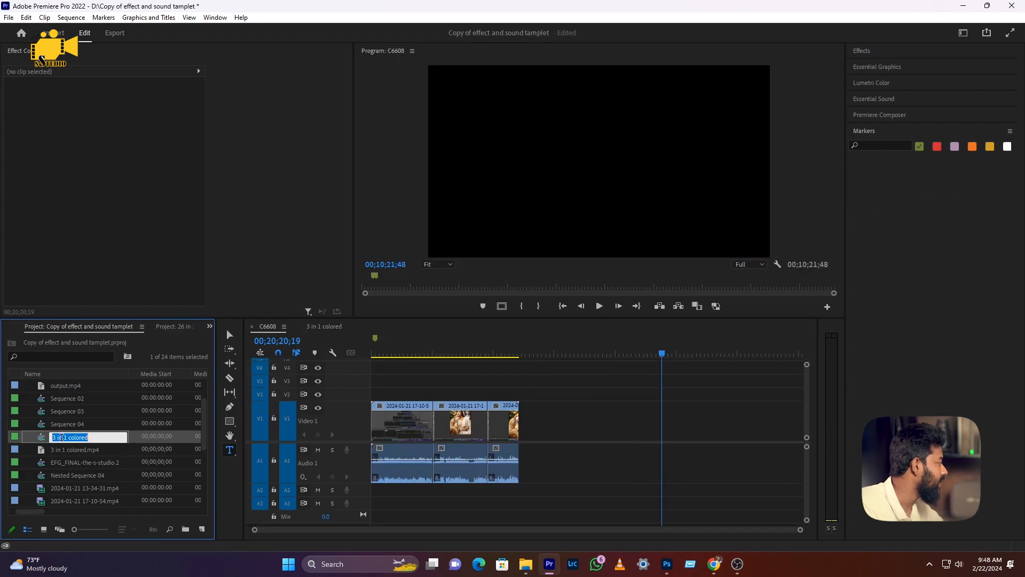
pyautogui.click(75, 438)
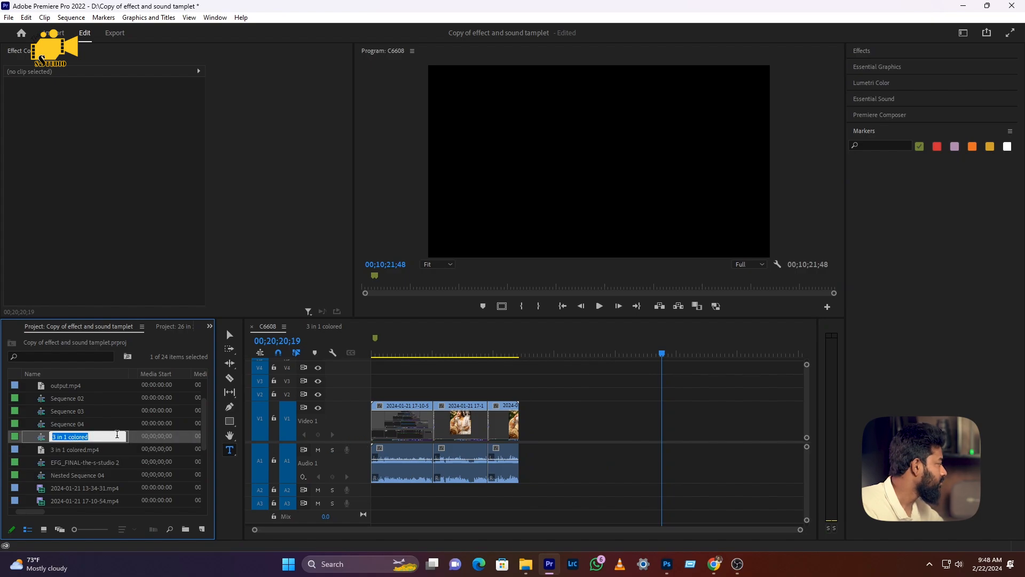
pyautogui.click(138, 442)
pyautogui.moveTo(42, 442); pyautogui.dragTo(567, 435)
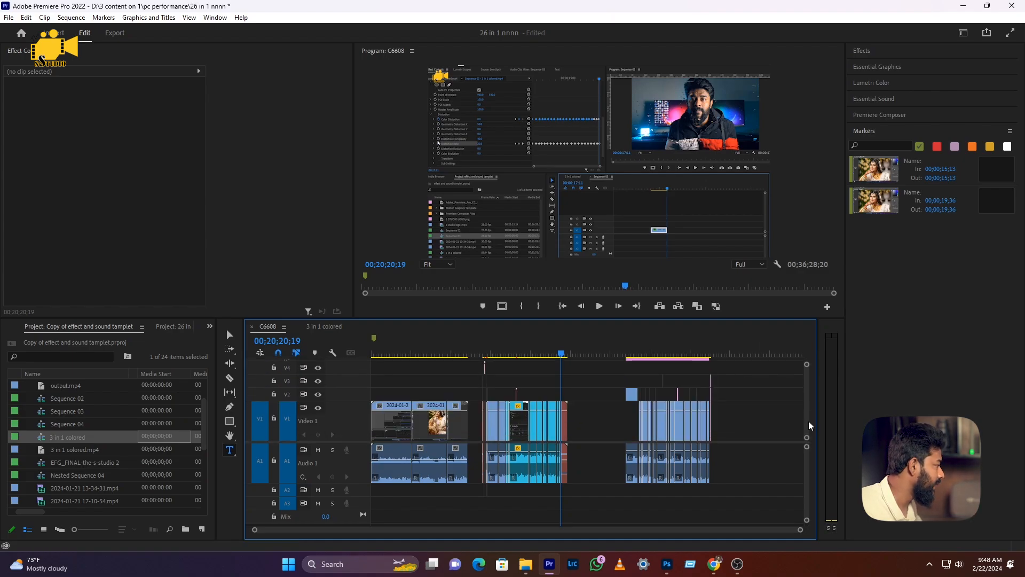
# Undo the individual-clip insertion, place 3 in 1 colored after the existing clips as a nest instead, and delete that nest
pyautogui.hotkey('ctrl', 'z')
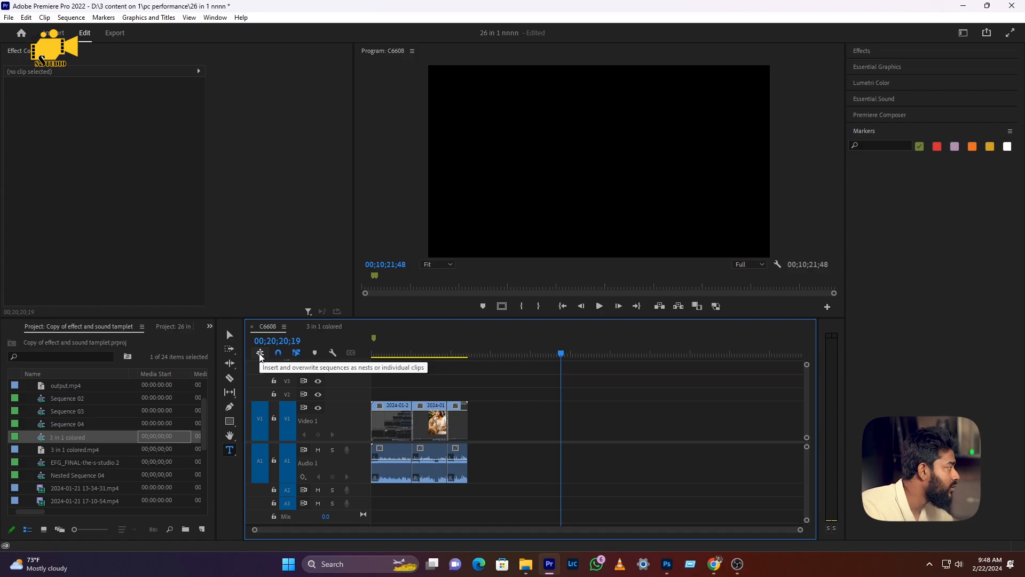
pyautogui.moveTo(50, 437); pyautogui.dragTo(613, 406)
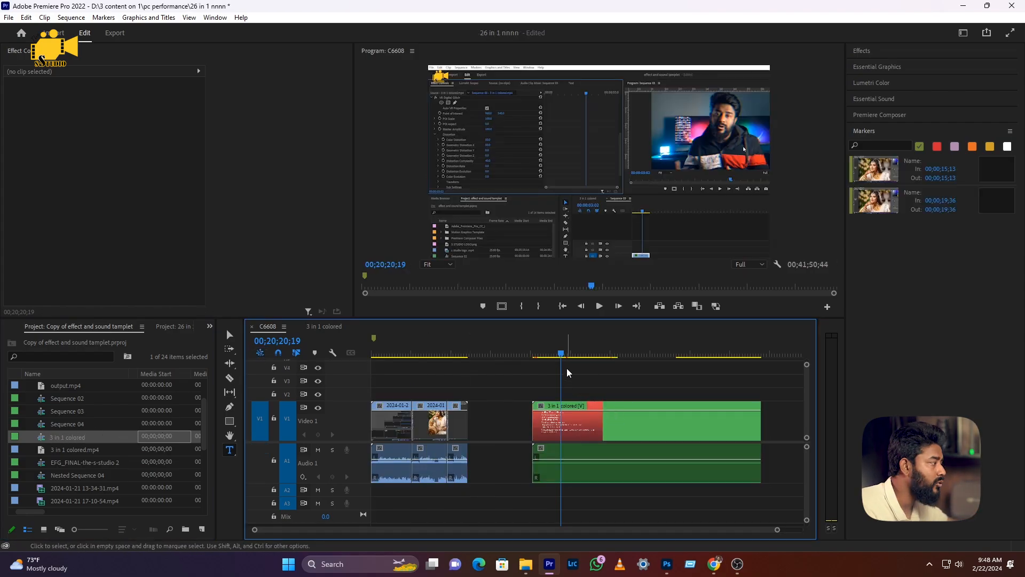
pyautogui.click(564, 354)
pyautogui.moveTo(566, 355); pyautogui.dragTo(703, 357)
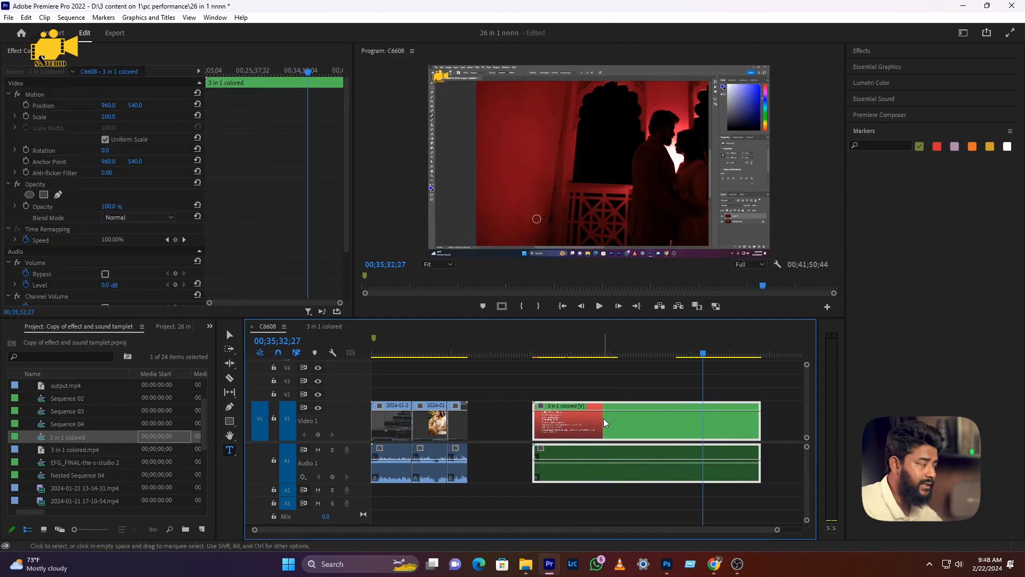
pyautogui.press('Delete')
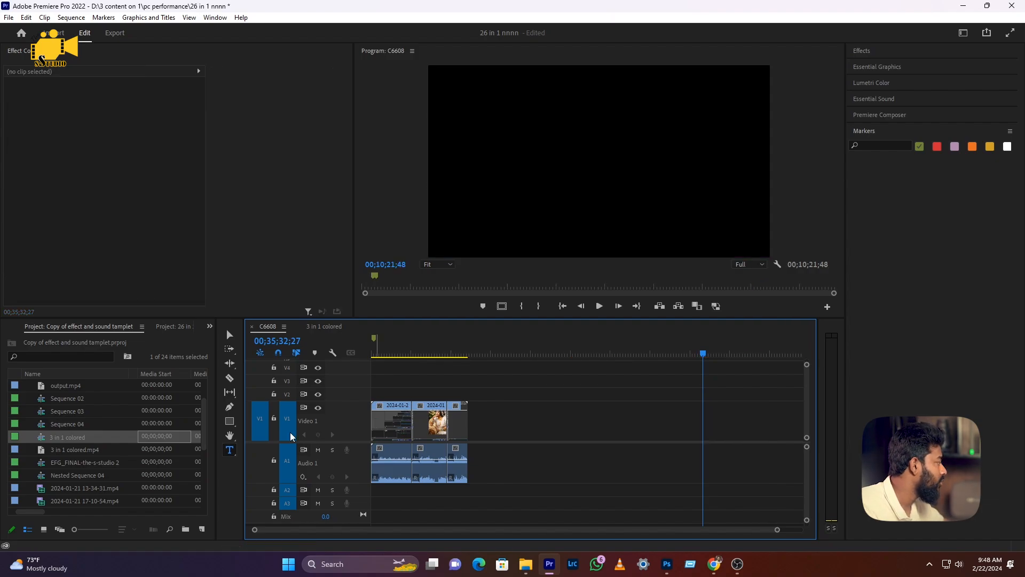
# Place 3 in 1 colored as a nest closer behind the last existing clip in C6608, and delete it again
pyautogui.click(60, 436)
pyautogui.press('Tab')
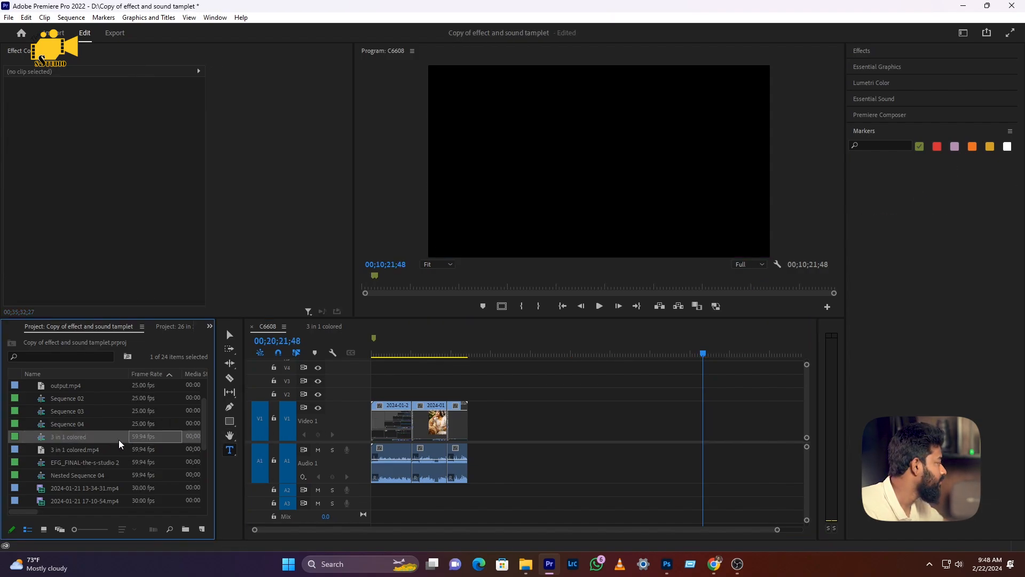
pyautogui.moveTo(154, 439); pyautogui.dragTo(485, 427)
pyautogui.moveTo(578, 421); pyautogui.dragTo(595, 435)
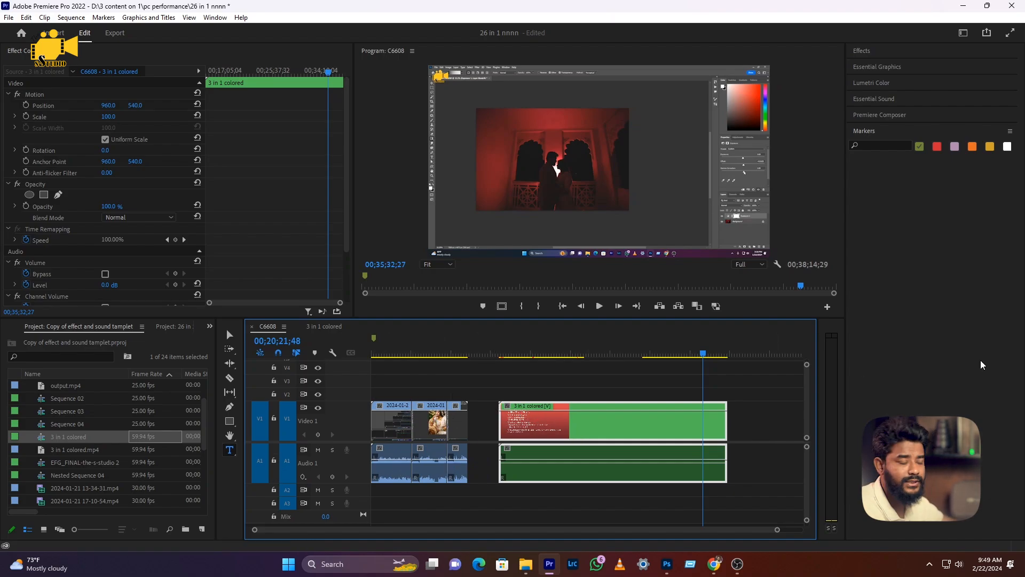
pyautogui.press('Delete')
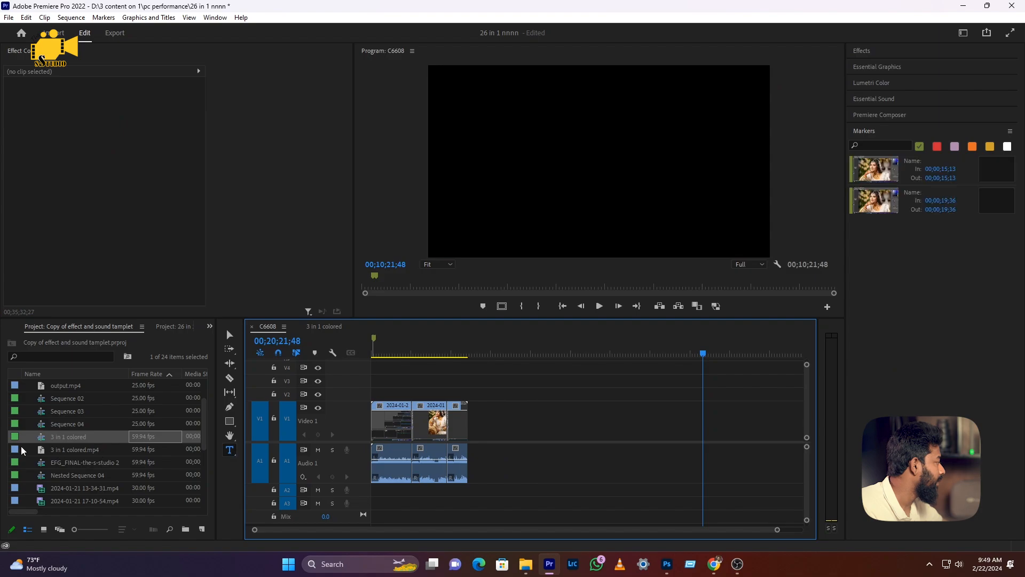
# Overwrite the existing clips from the start of C6608 with the 3 in 1 colored nest, and undo the overwrite
pyautogui.moveTo(70, 439); pyautogui.dragTo(376, 423)
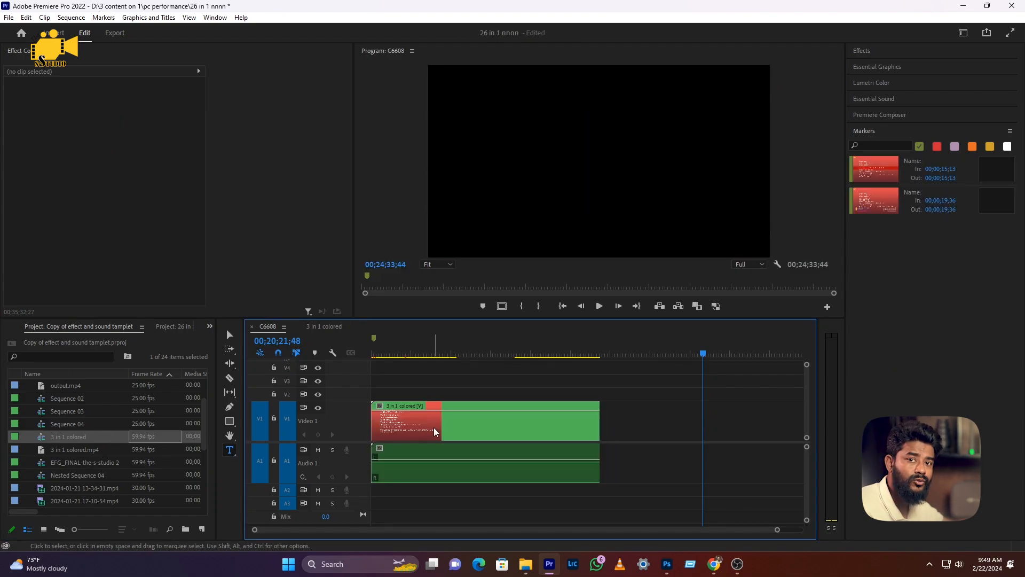
pyautogui.hotkey('ctrl', 'z')
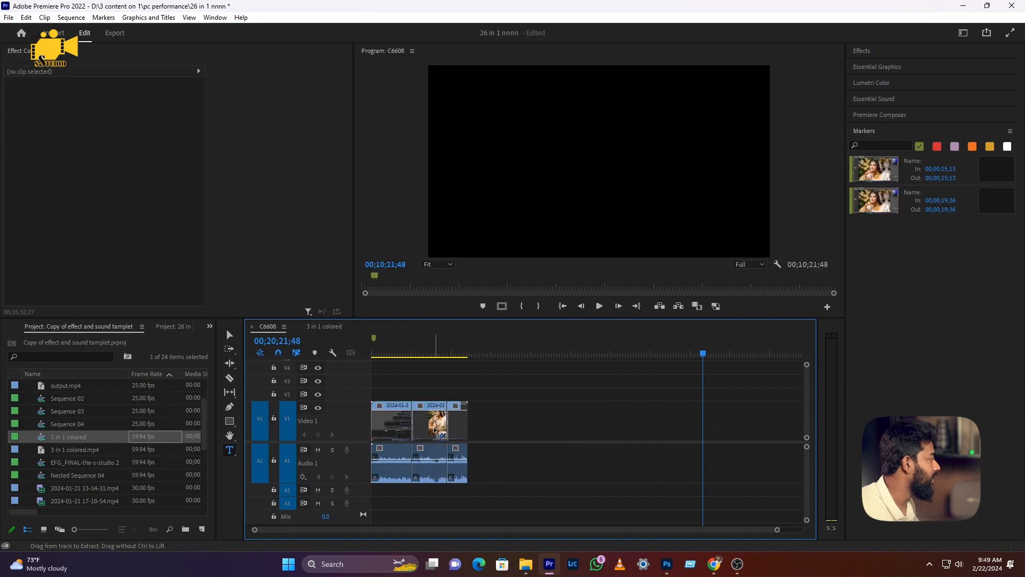
# Insert the 3 in 1 colored sequence as a nest at the start of C6608, shifting the existing clips behind it
pyautogui.click(48, 437)
pyautogui.moveTo(48, 437); pyautogui.dragTo(374, 423)
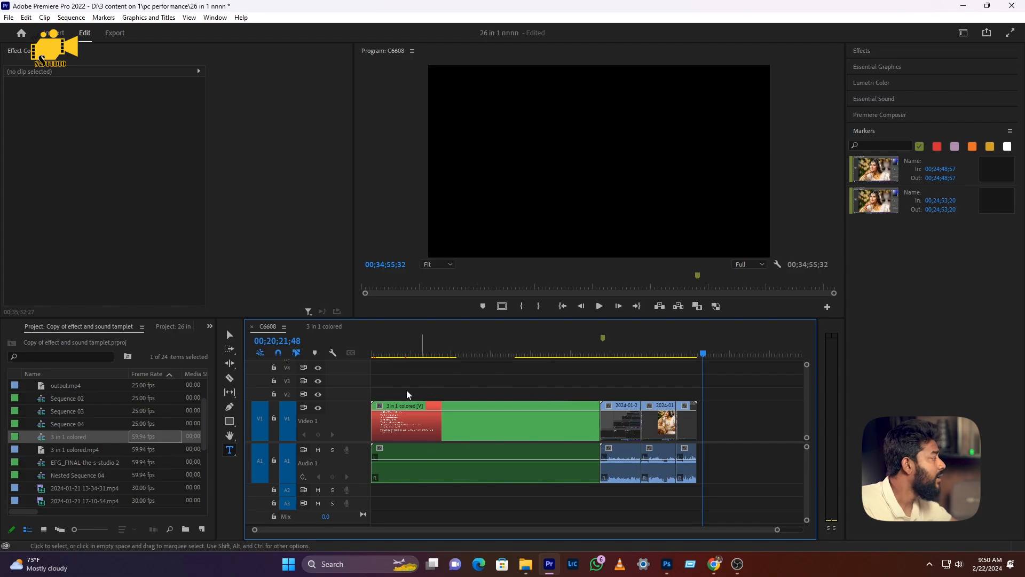
# Open the timeline display settings for C6608
pyautogui.click(332, 353)
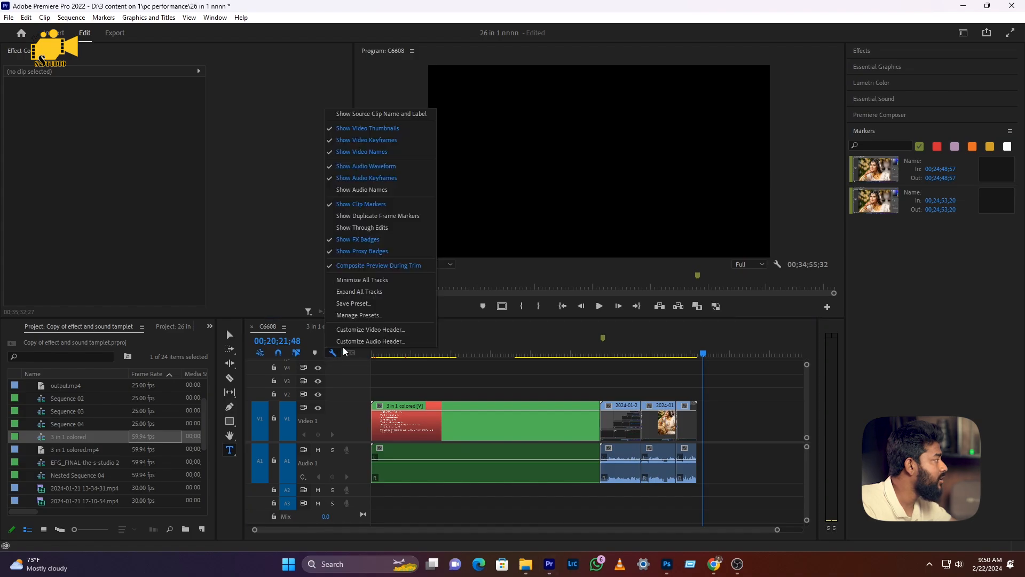